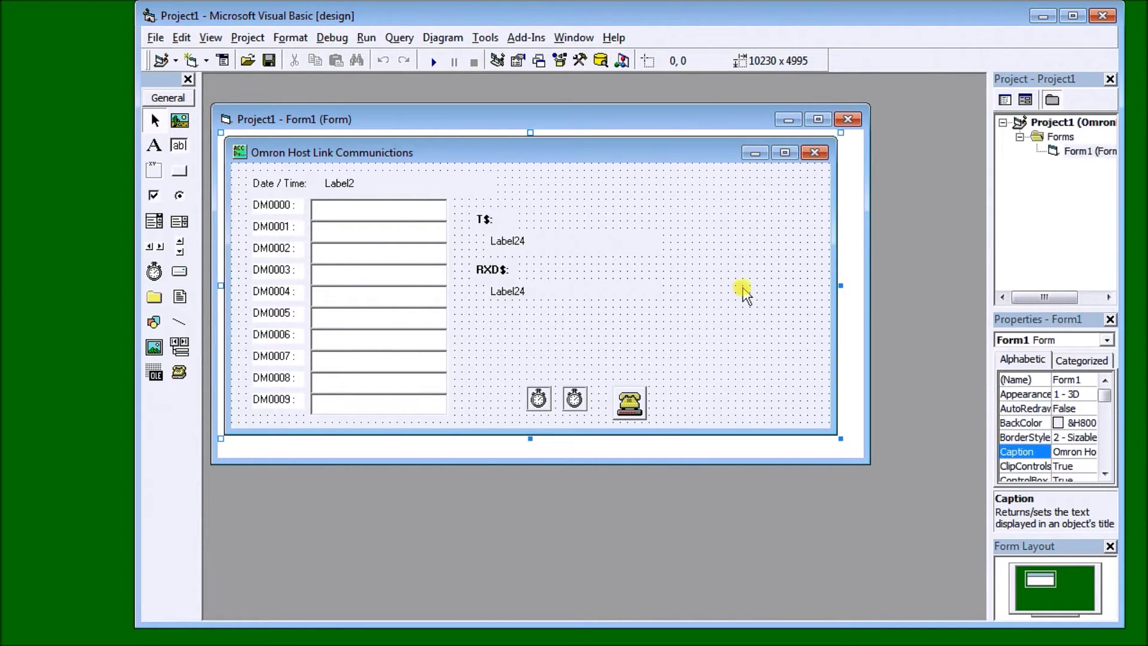
View Form1's source code from the Project Explorer
right_click(1077, 151)
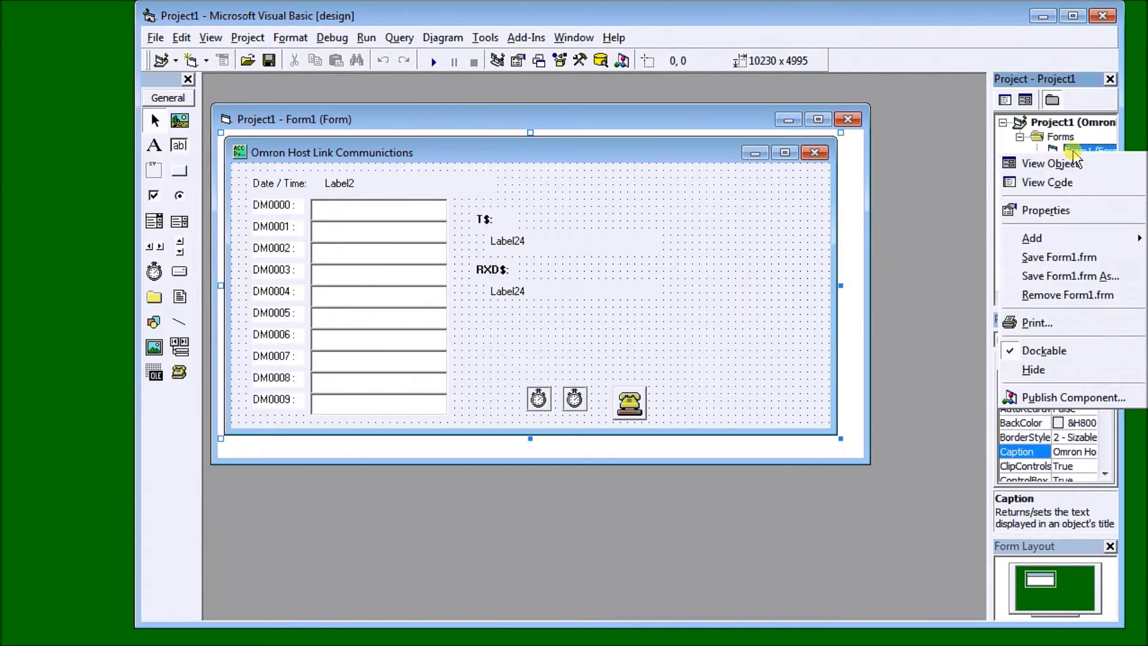
left_click(1048, 182)
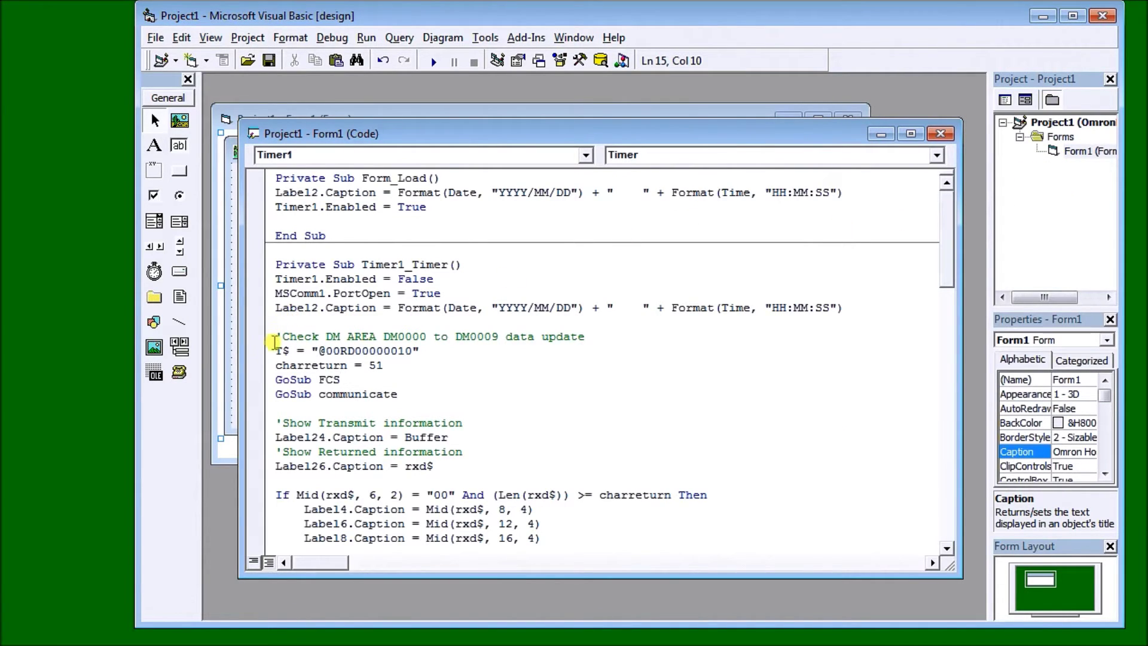
Highlight the T$ read command, the GoSub FCS and GoSub communicate calls, and the Exit Sub line
left_click_drag(276, 351, 421, 351)
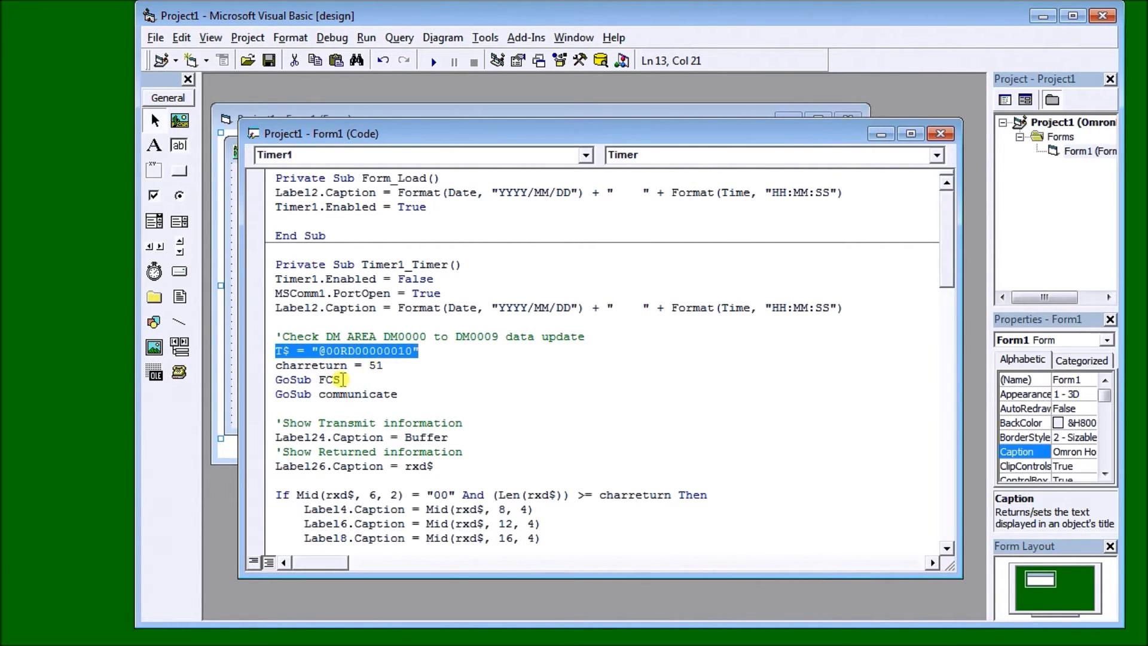
left_click_drag(343, 379, 263, 377)
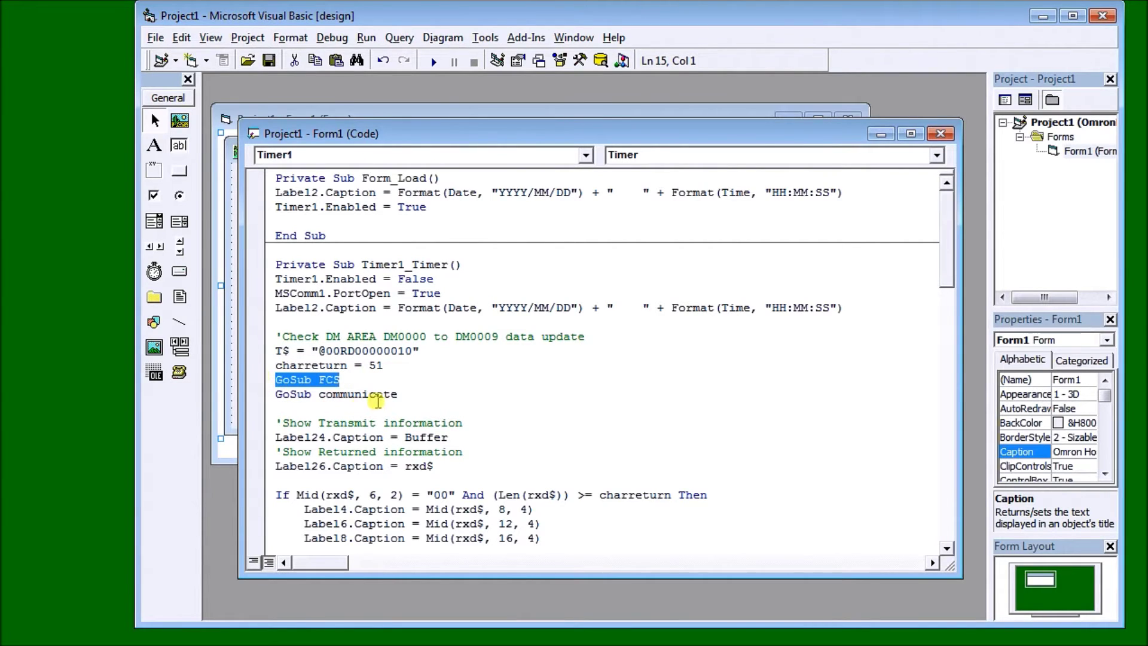
left_click_drag(398, 395, 259, 394)
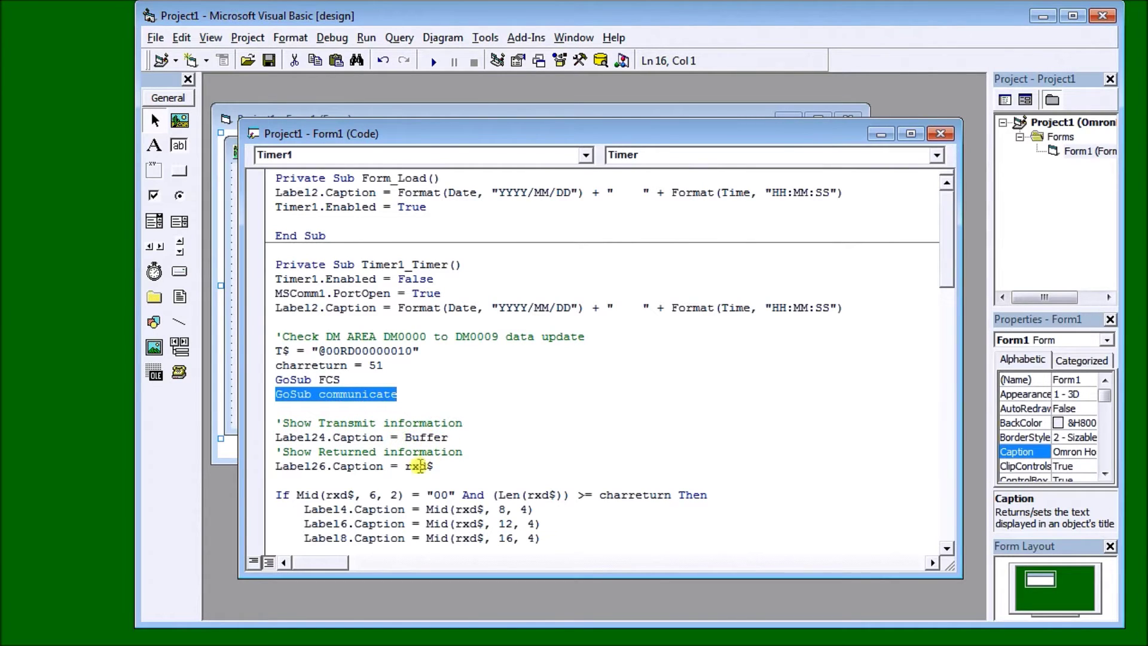
left_click(951, 561)
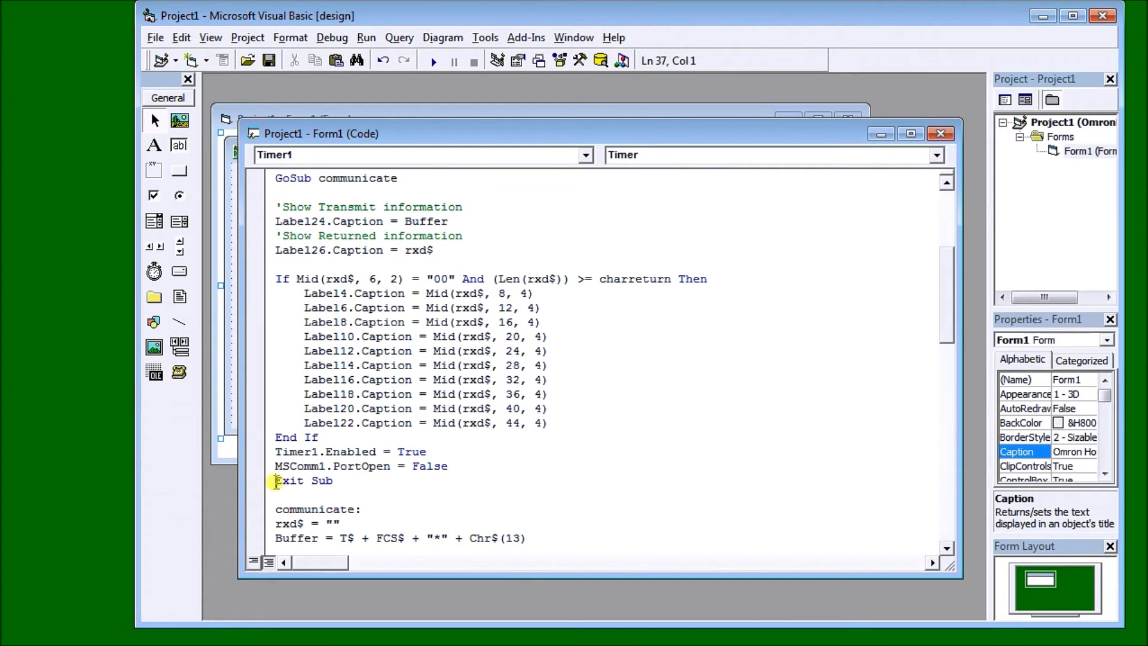
left_click_drag(276, 482, 331, 482)
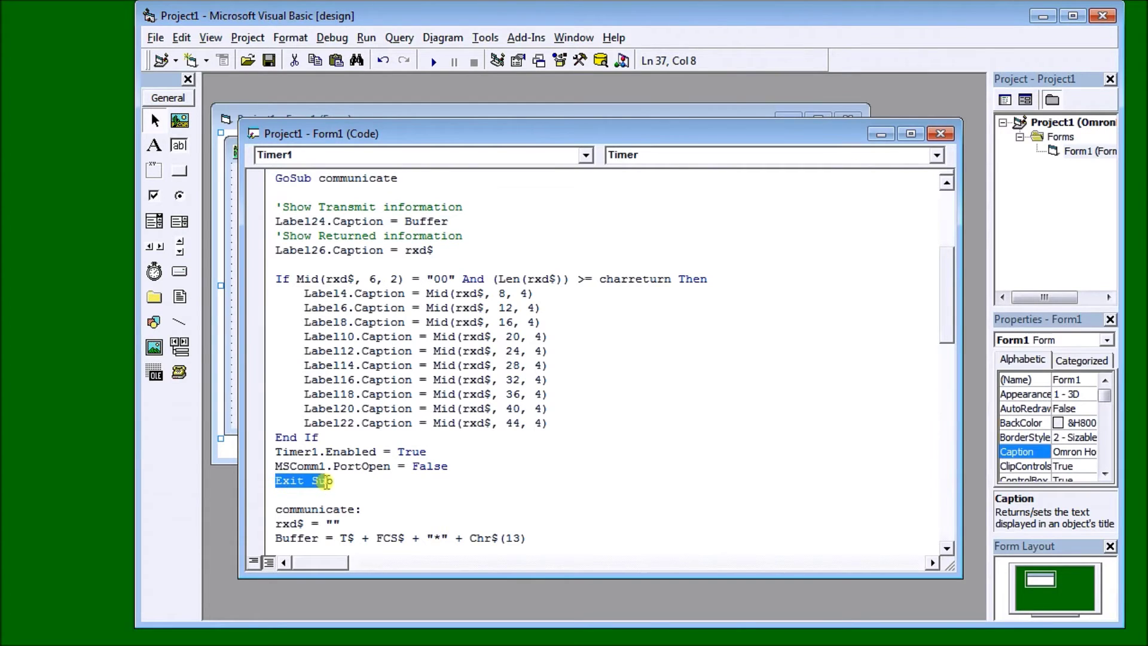
left_click(949, 552)
left_click_drag(948, 552, 948, 551)
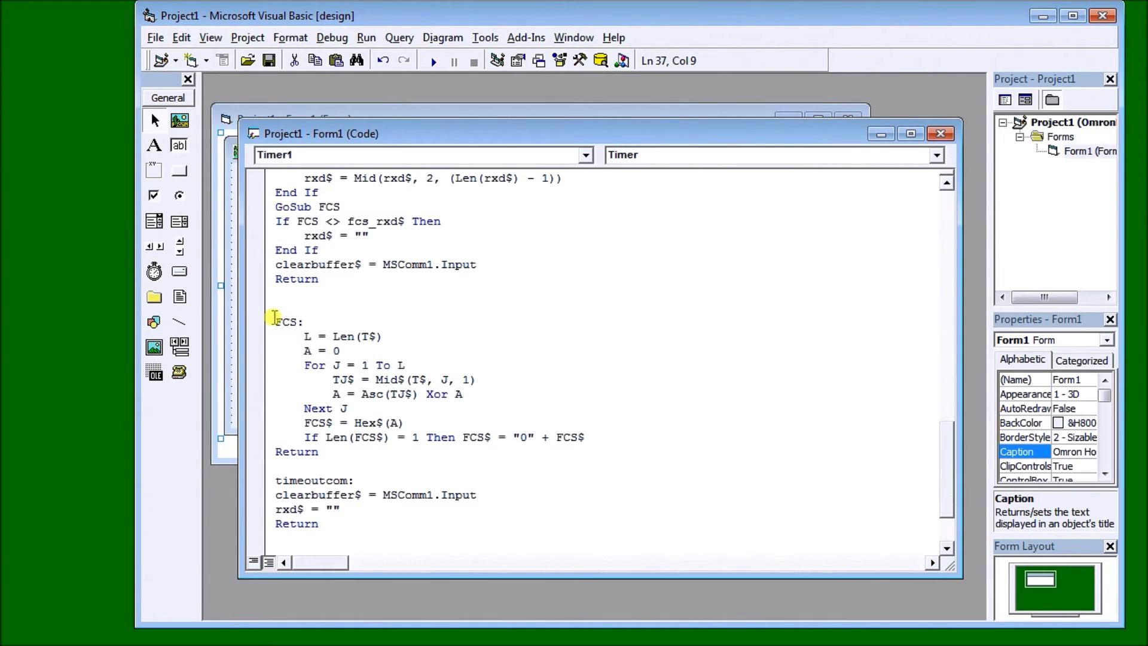
left_click_drag(275, 319, 342, 452)
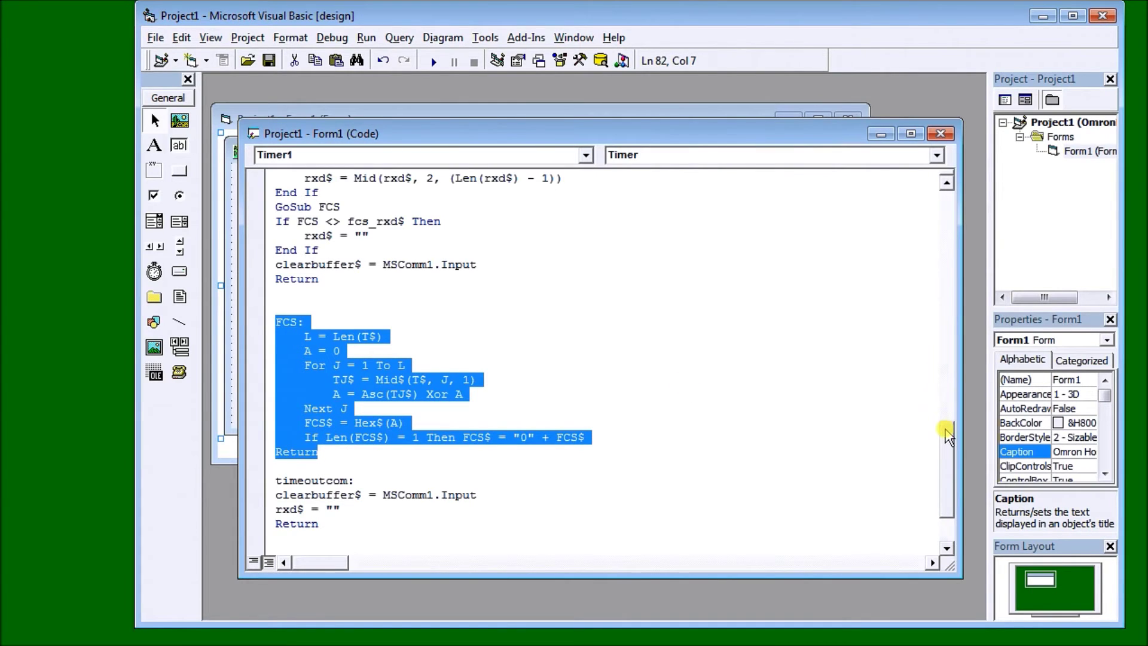
left_click_drag(949, 434, 949, 305)
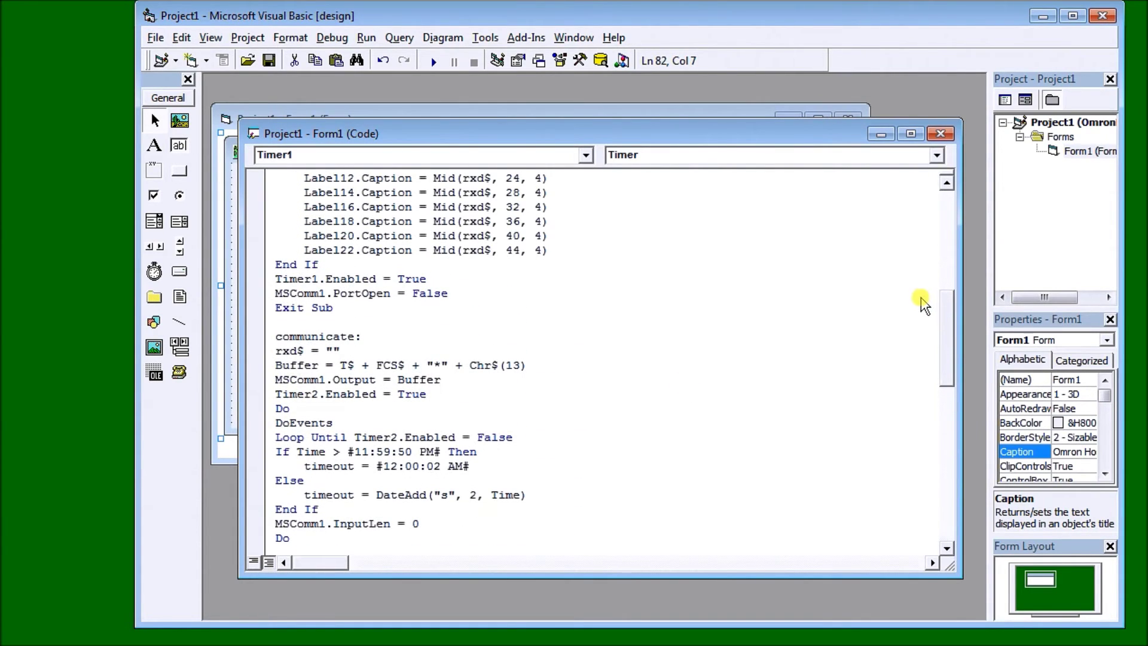
mouse_move(277, 337)
left_mouse_down()
mouse_move(356, 418)
mouse_move(390, 538)
left_mouse_up()
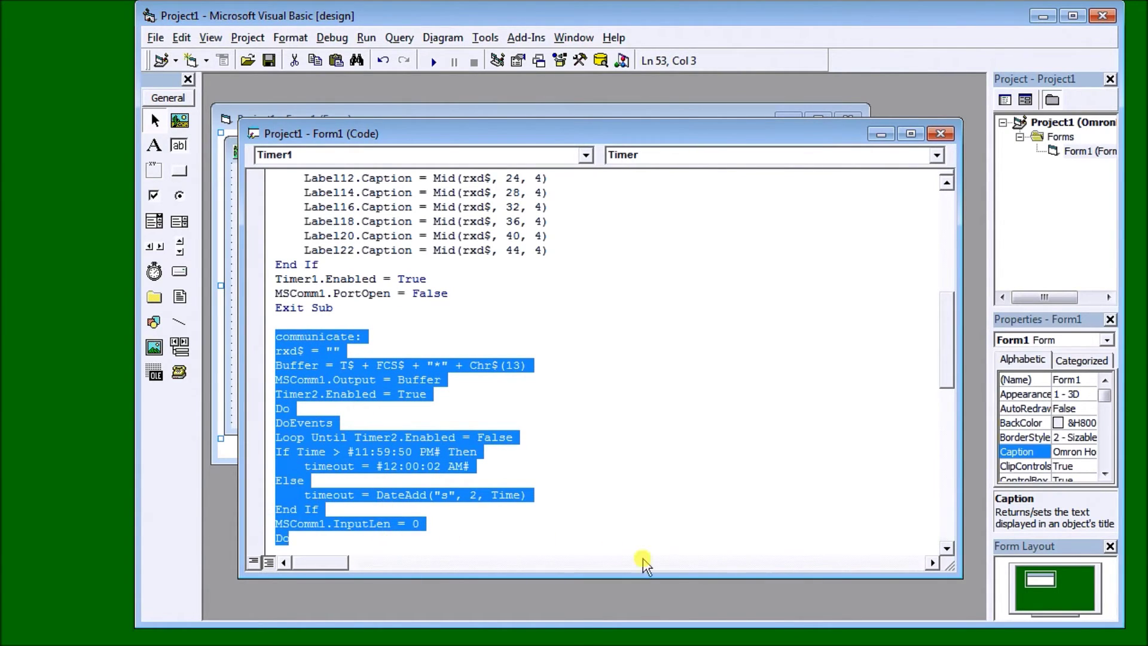
left_click(948, 547)
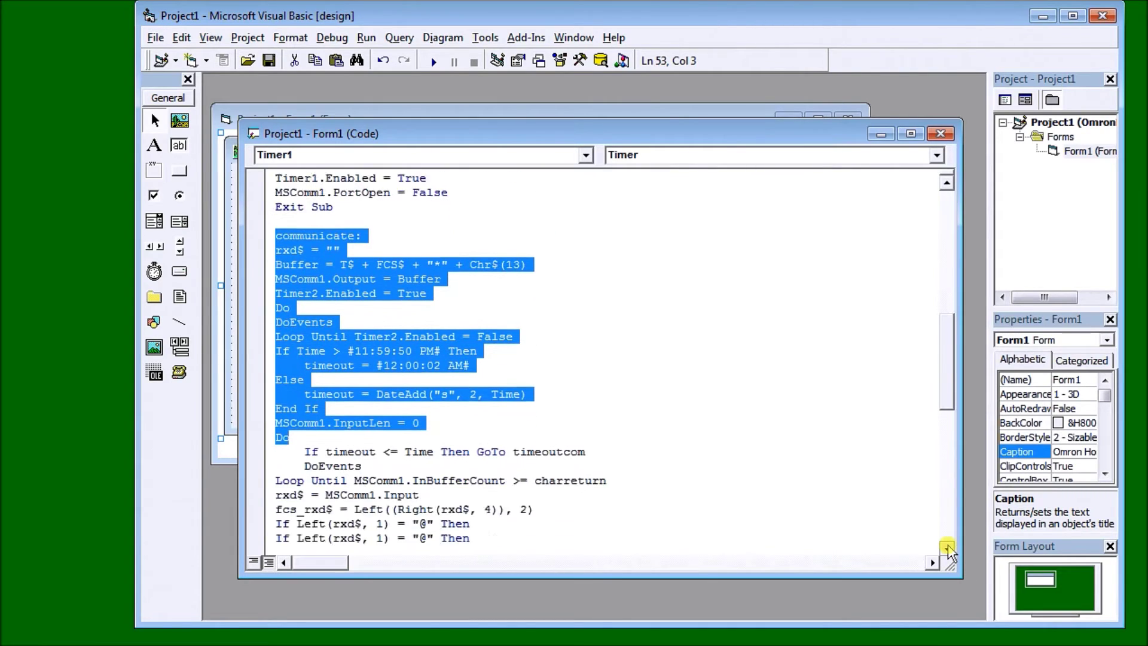
left_click(948, 547)
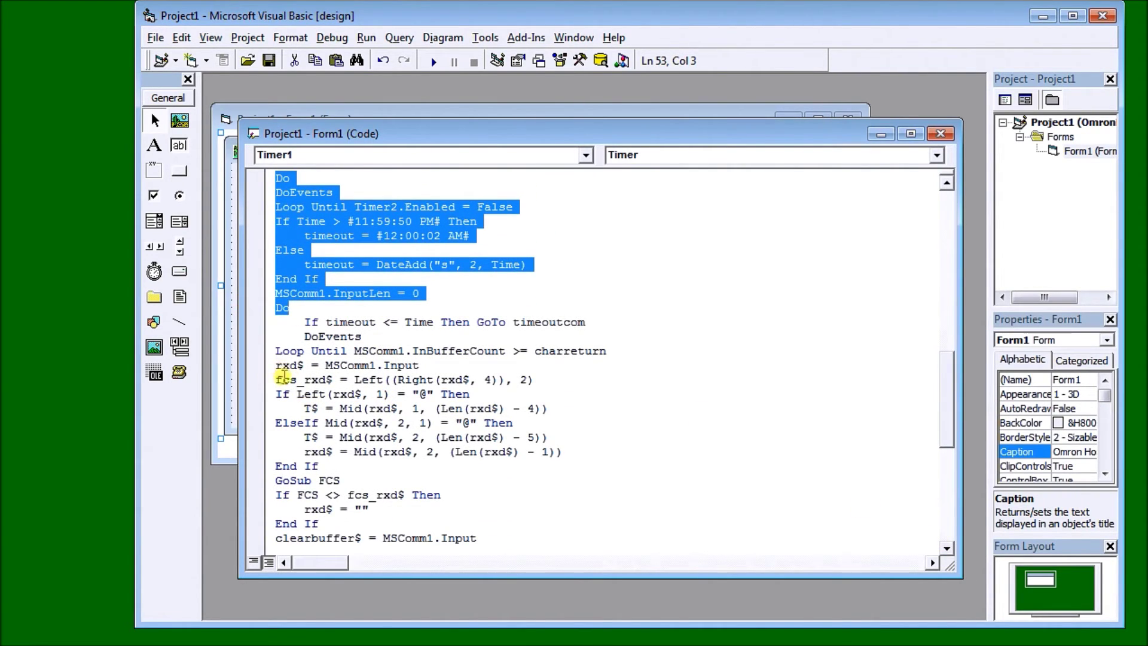
left_click_drag(275, 380, 384, 477)
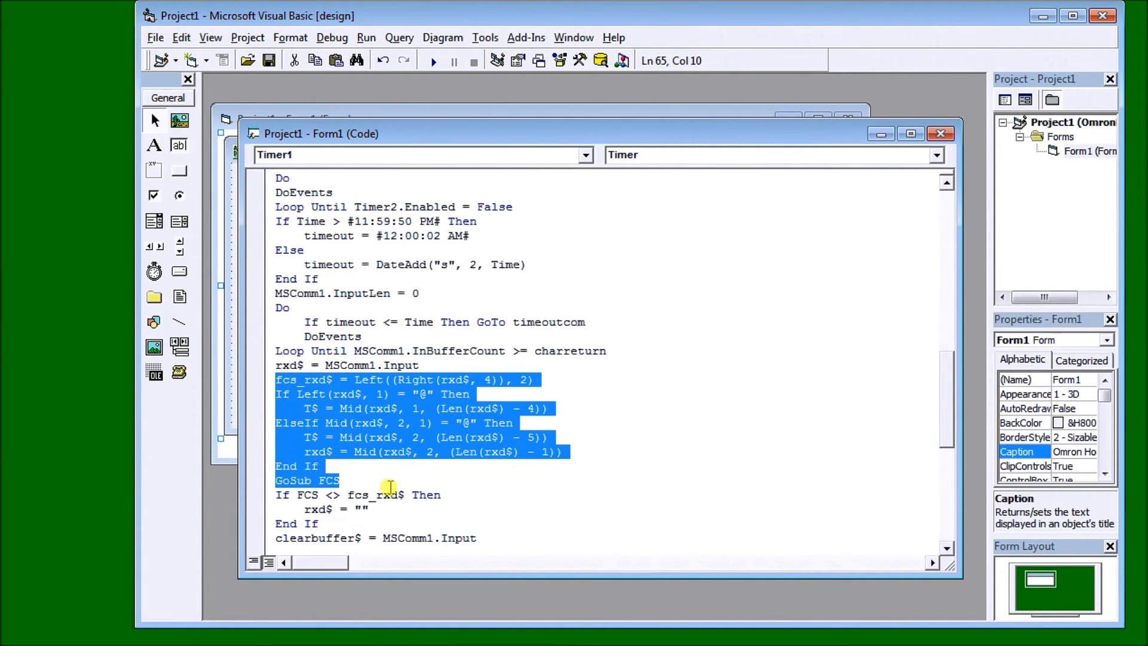
mouse_move(391, 489)
left_mouse_down()
mouse_move(444, 538)
mouse_move(446, 528)
left_mouse_up()
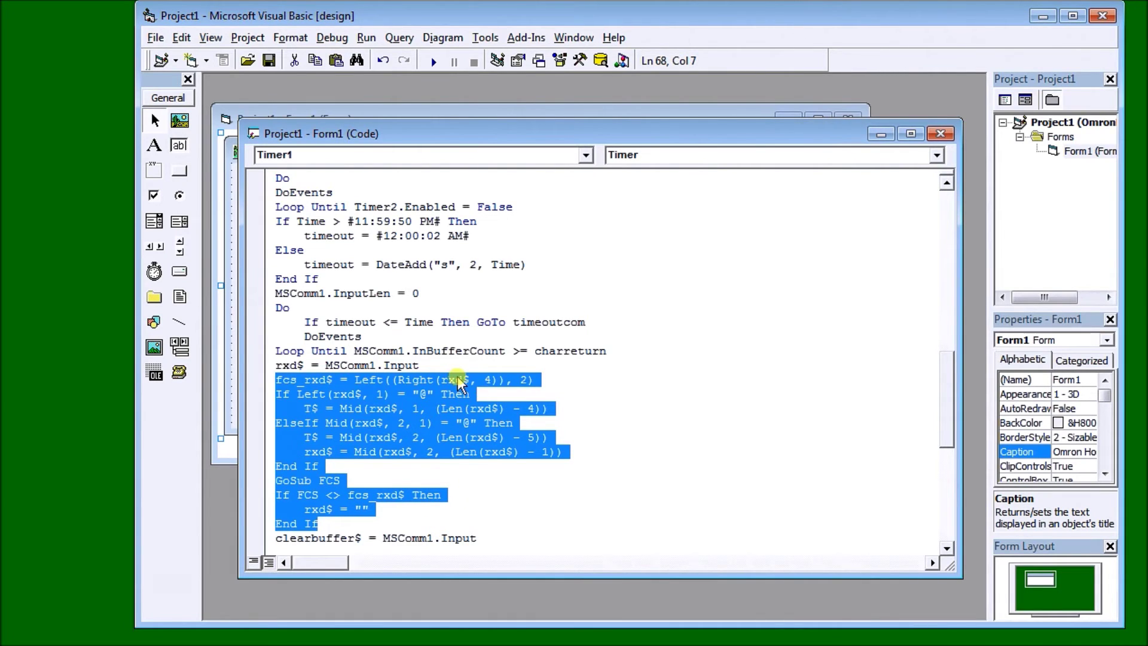
left_click(459, 380)
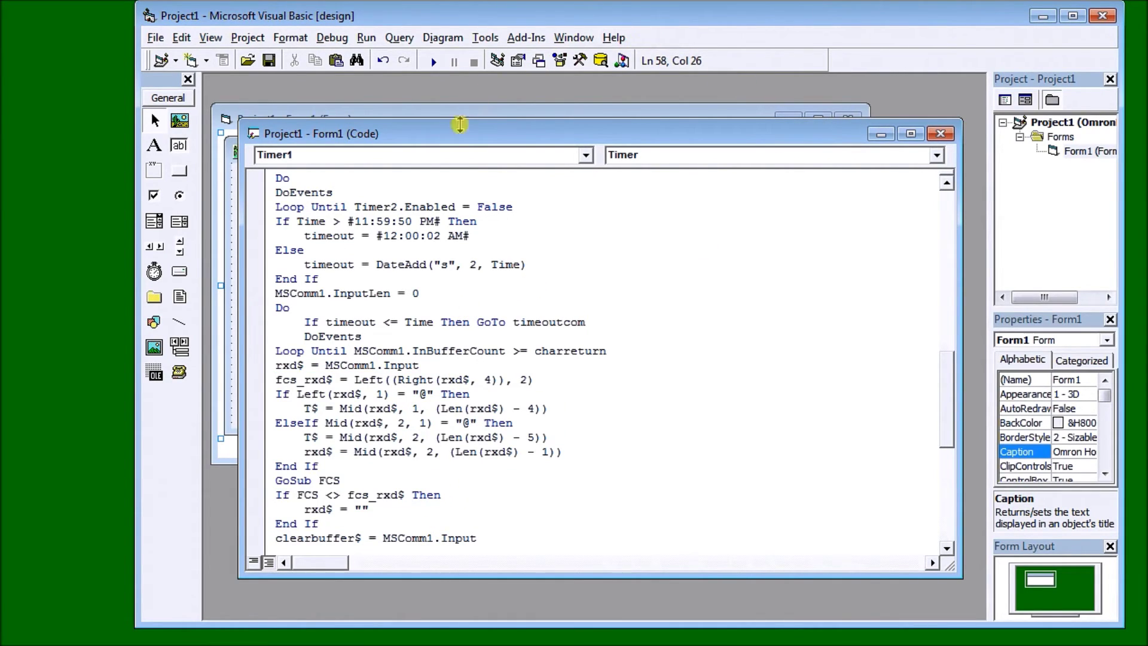
Start the project so the Omron Host Link form runs
left_click(432, 61)
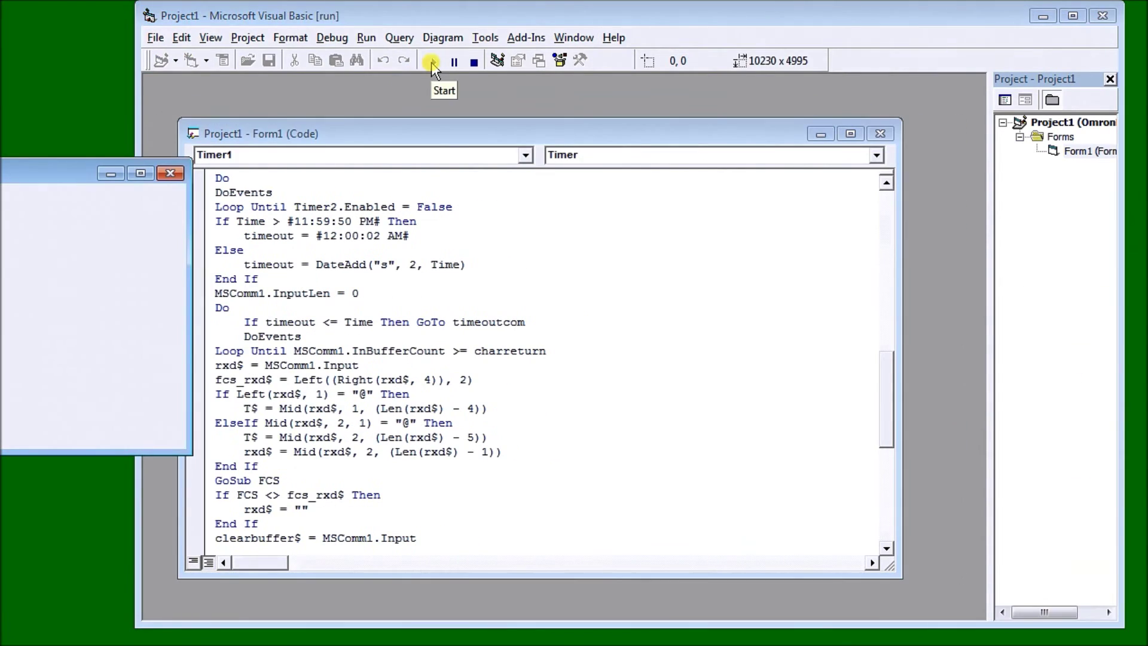